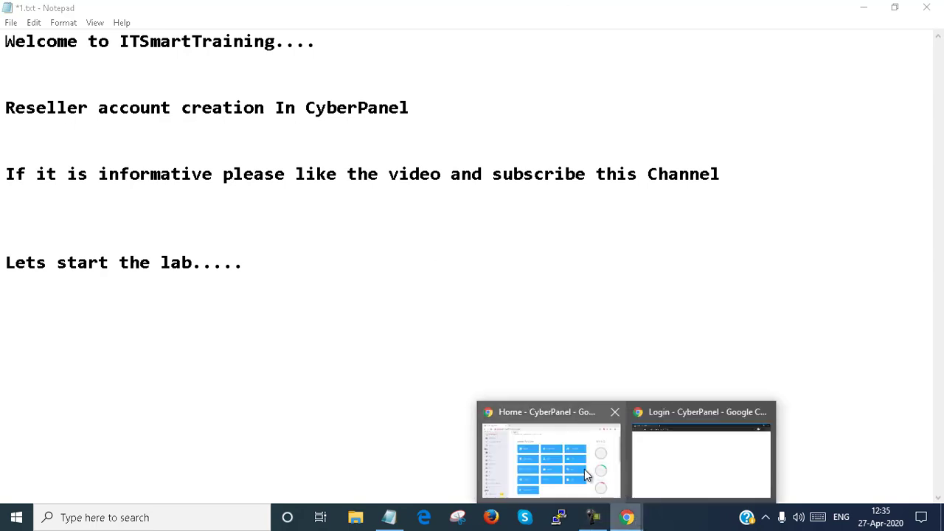
# Step: Bring up CyberPanel in Chrome and go to Users > Create User
pyautogui.click(585, 469)
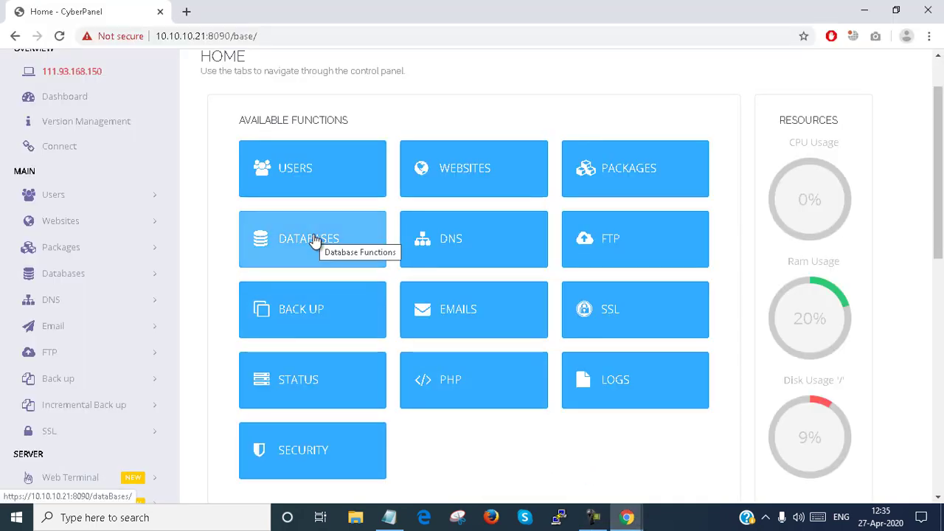
pyautogui.click(314, 187)
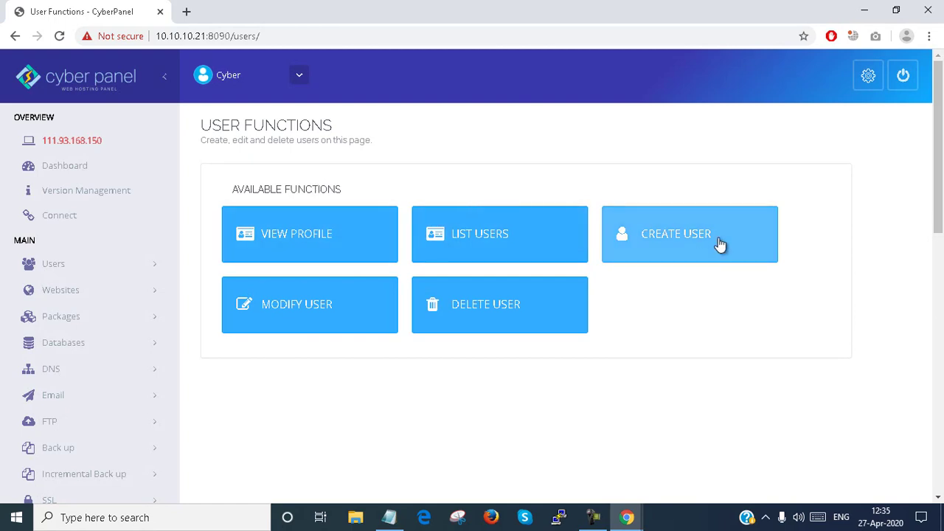
pyautogui.click(719, 239)
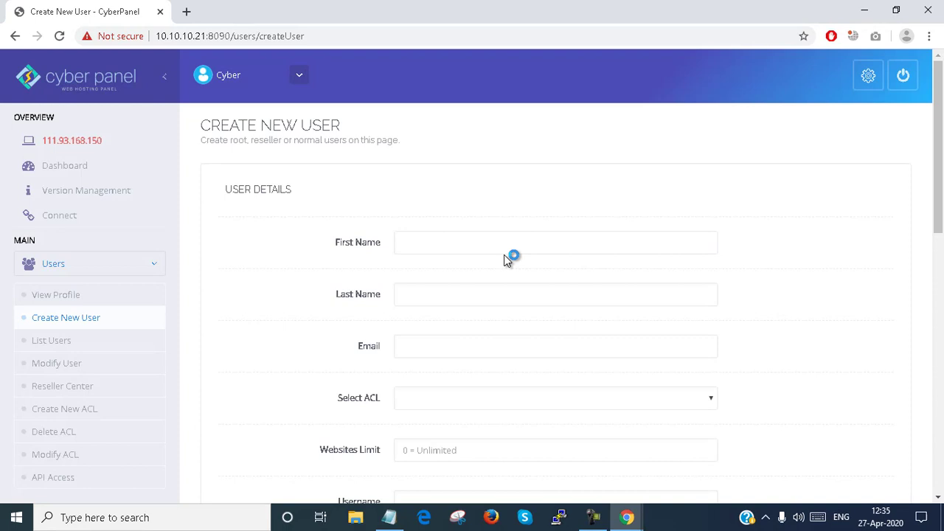
pyautogui.click(468, 243)
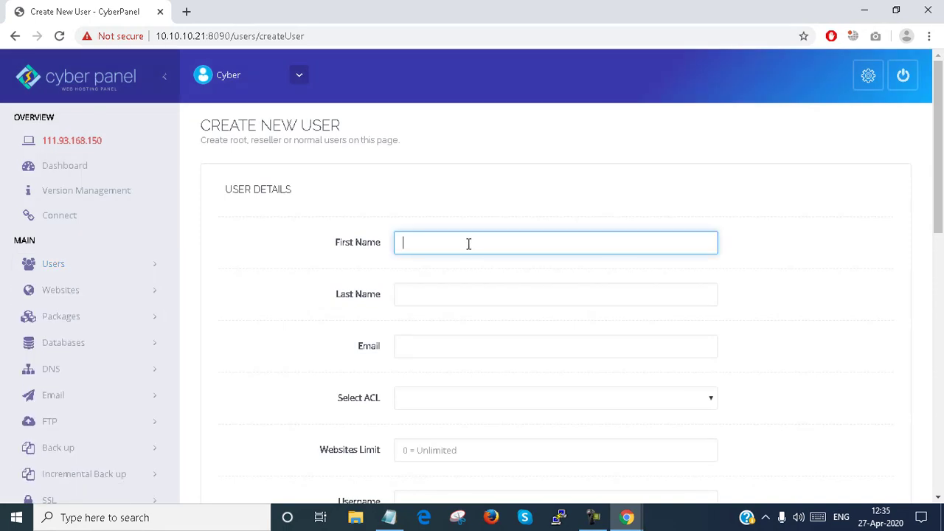
pyautogui.write('Smartla')
pyautogui.write('b')
pyautogui.press('Tab')
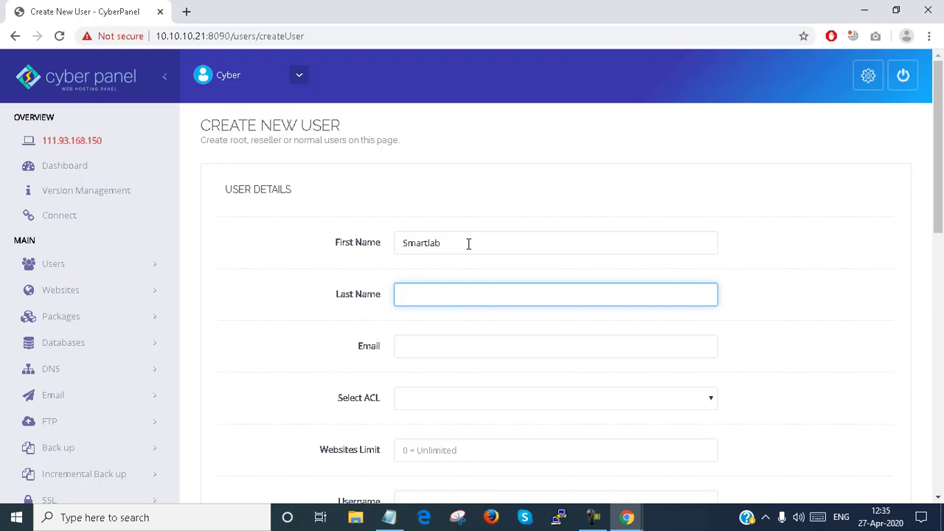
pyautogui.write('it')
pyautogui.write('e')
pyautogui.press('Tab')
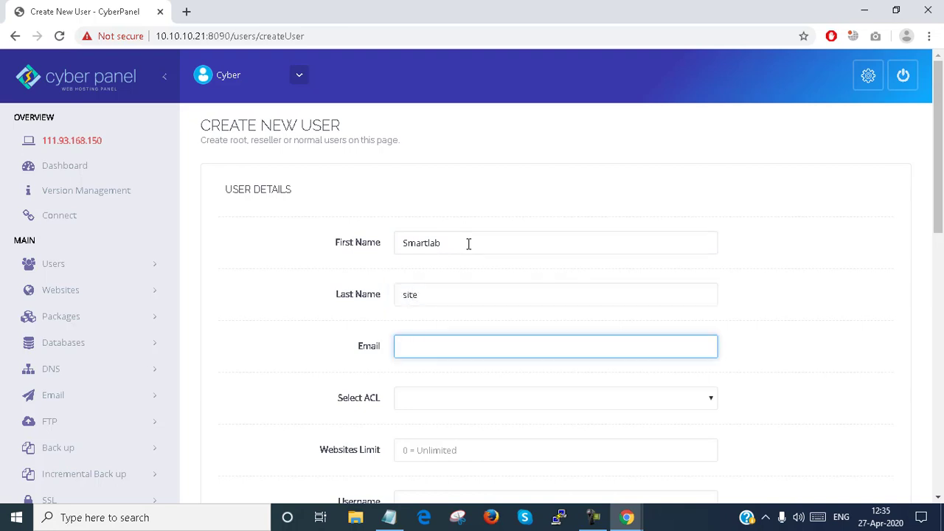
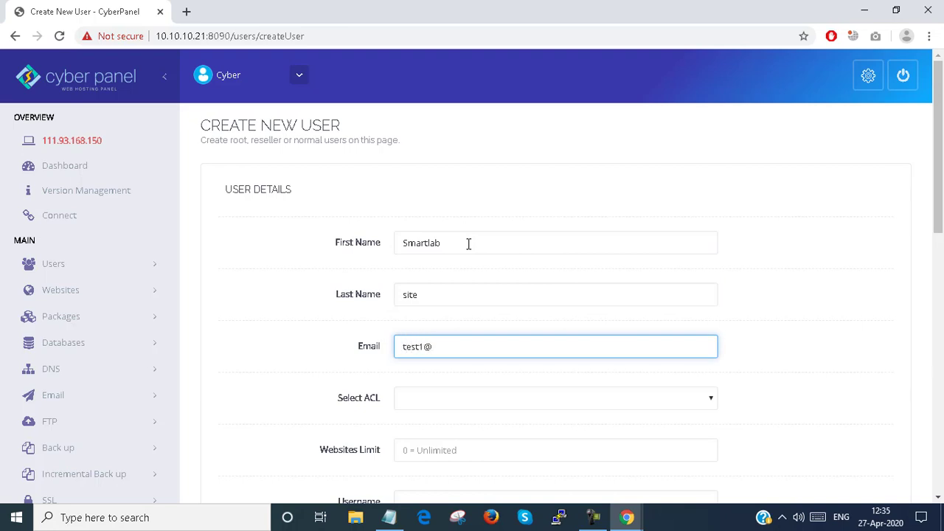
pyautogui.press('Tab')
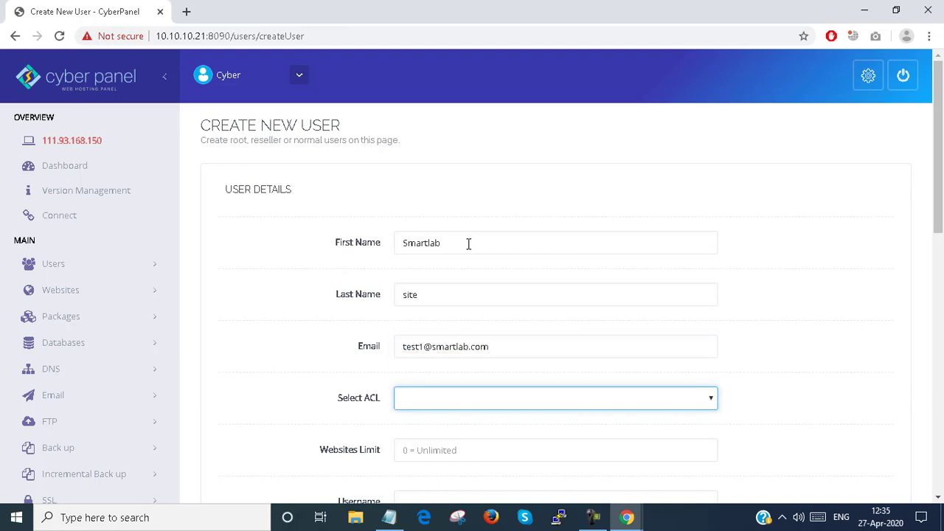
# Step: Set the access level to reseller and the websites limit to 50
pyautogui.click(470, 395)
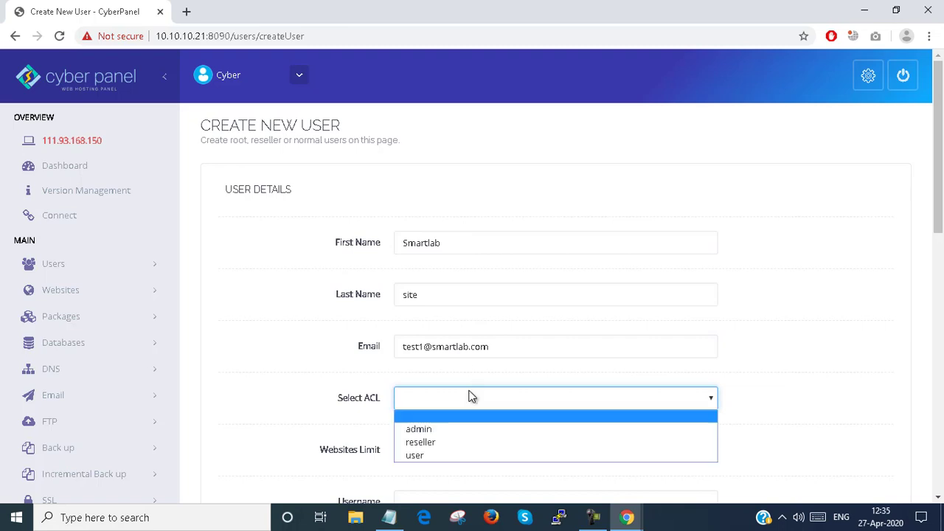
pyautogui.click(449, 444)
pyautogui.scroll(-2, 449, 369)
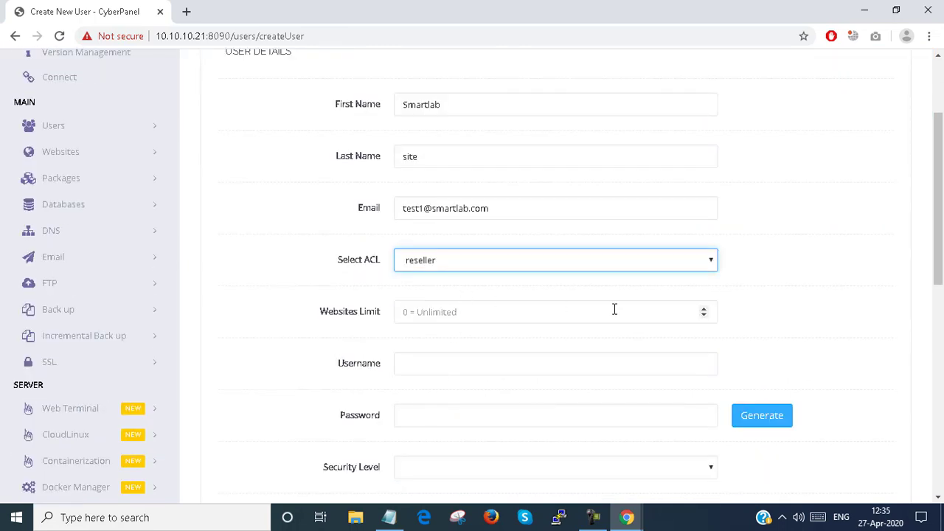
pyautogui.click(703, 308)
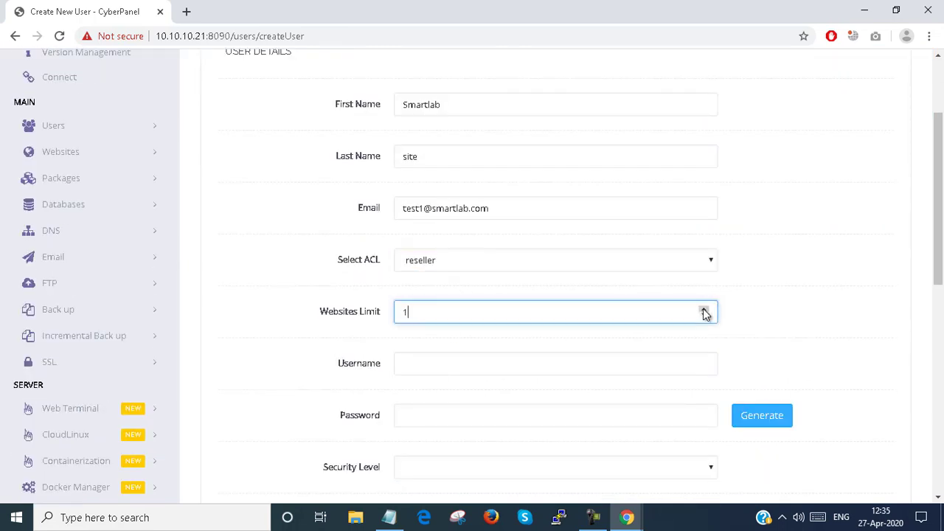
pyautogui.click(703, 309)
pyautogui.click(703, 309)
pyautogui.click(703, 309)
pyautogui.click(703, 308)
pyautogui.click(703, 308)
pyautogui.click(702, 308)
pyautogui.click(703, 308)
pyautogui.click(703, 309)
pyautogui.click(703, 309)
pyautogui.click(703, 308)
pyautogui.click(703, 308)
pyautogui.click(704, 315)
pyautogui.scroll(-1, 482, 352)
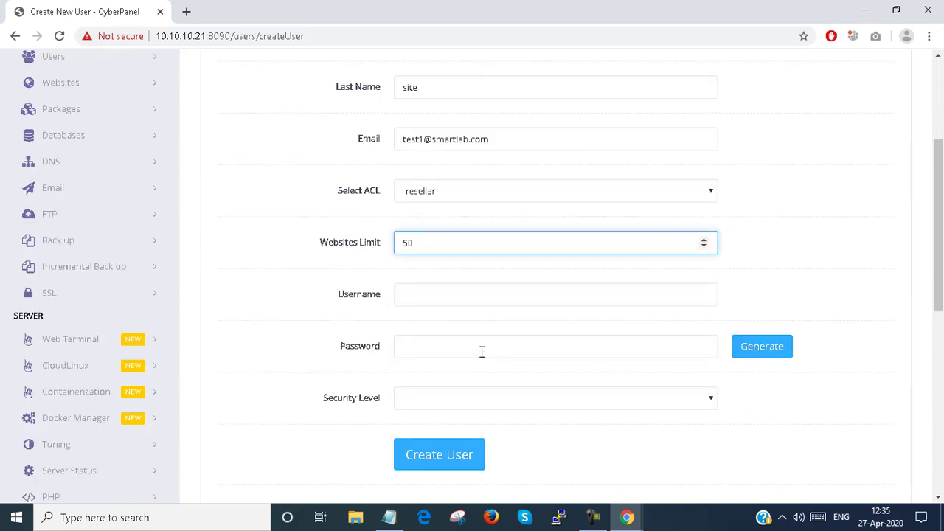
pyautogui.click(463, 290)
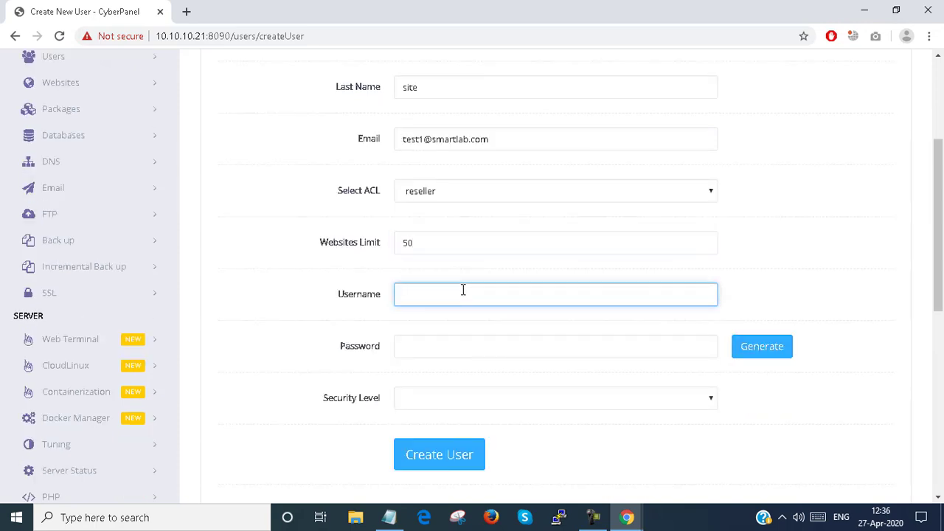
pyautogui.write('reselle')
pyautogui.write('r1')
pyautogui.click(444, 337)
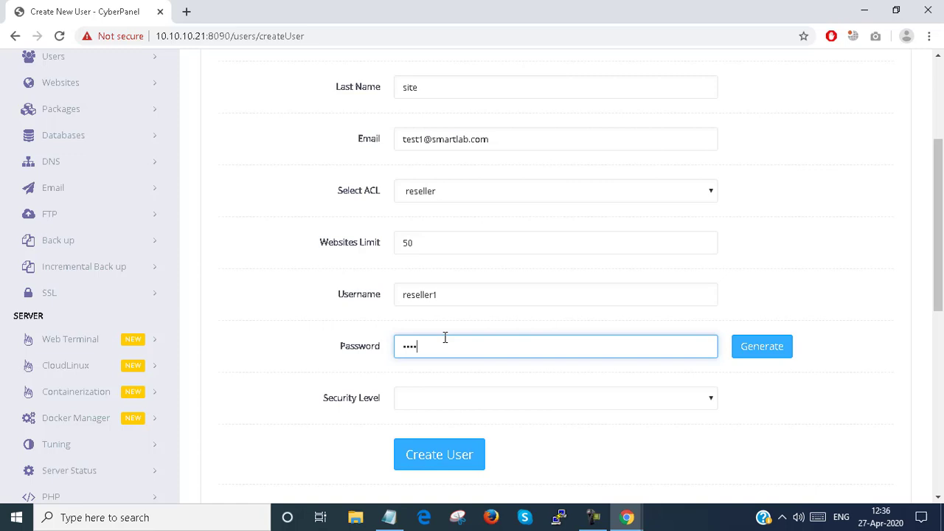
pyautogui.click(481, 408)
pyautogui.click(443, 431)
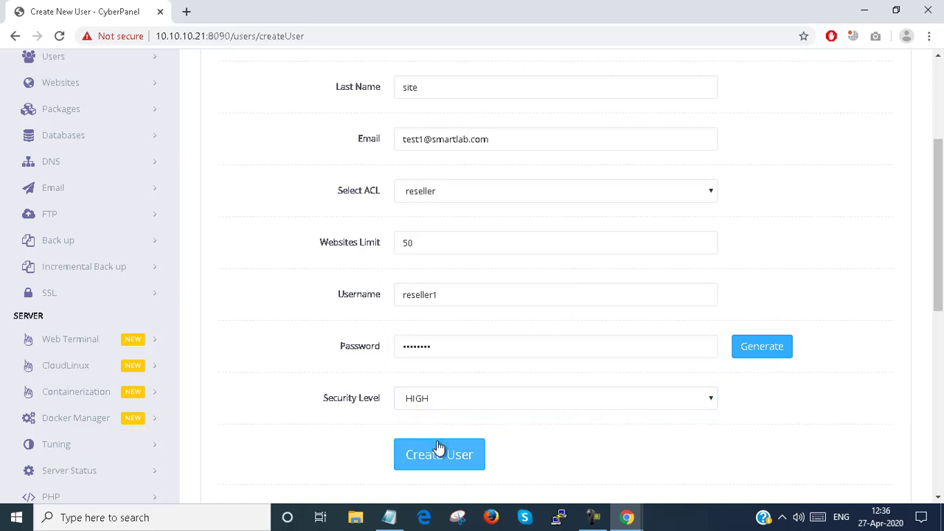
pyautogui.click(438, 447)
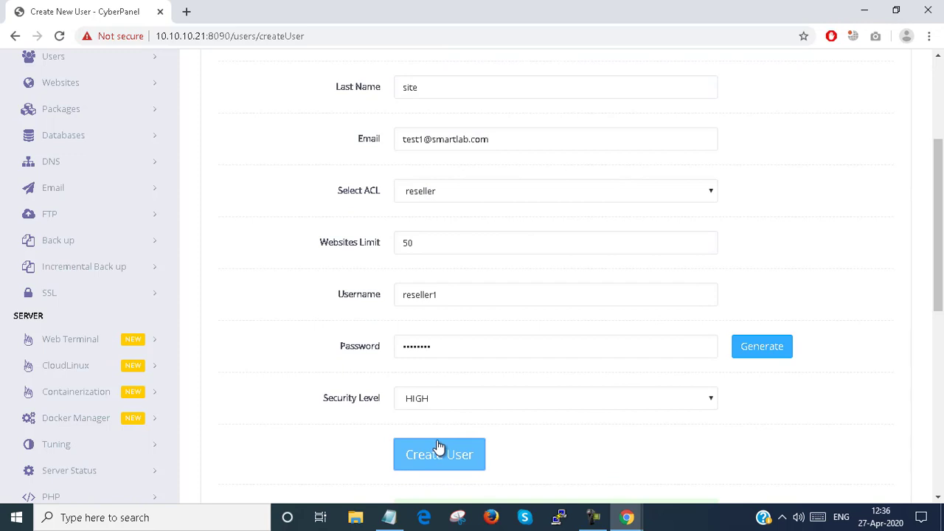
# Step: Return to the Dashboard and list users to confirm reseller1 with its 50-website limit
pyautogui.scroll(-2, 477, 417)
pyautogui.scroll(3, 539, 373)
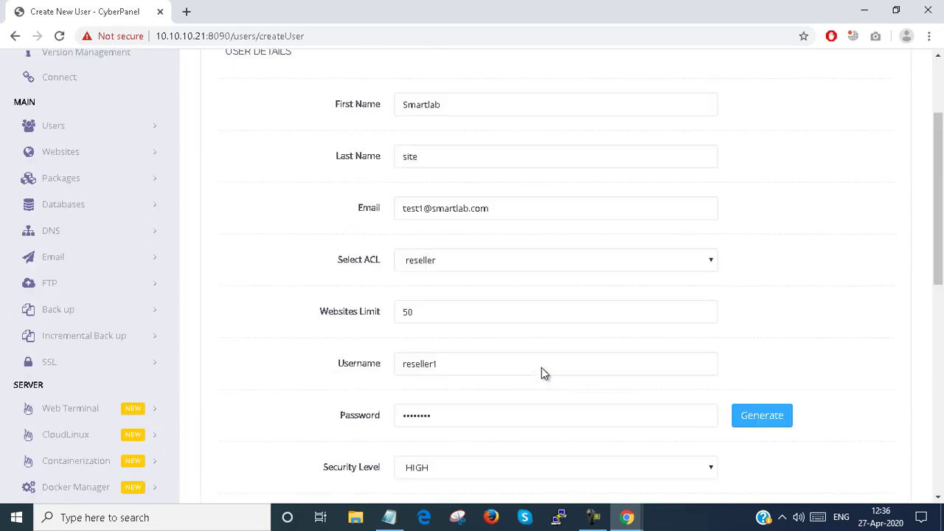
pyautogui.scroll(1, 541, 367)
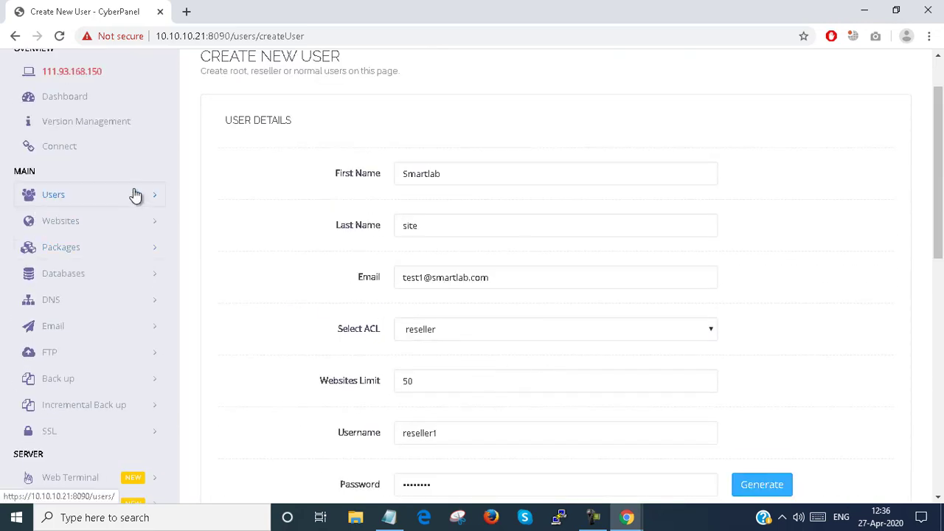
pyautogui.scroll(1, 135, 195)
pyautogui.click(88, 166)
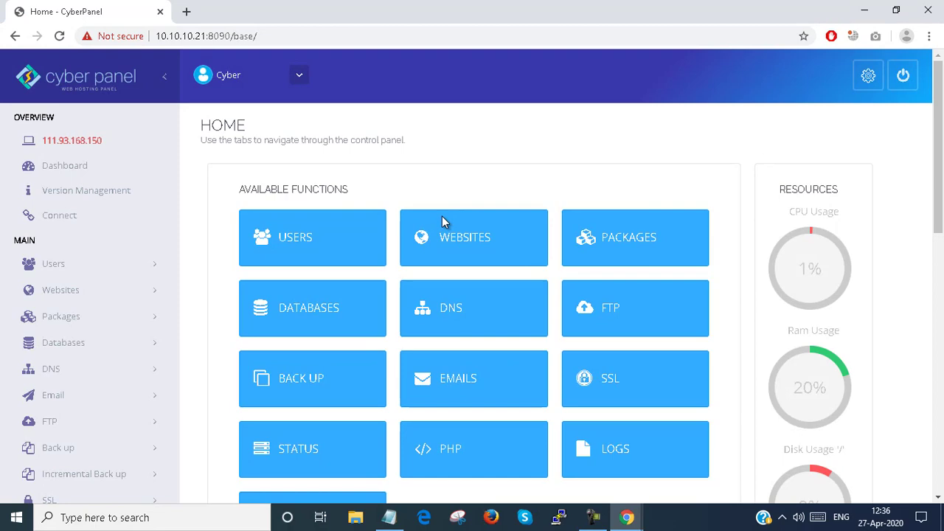
pyautogui.click(337, 246)
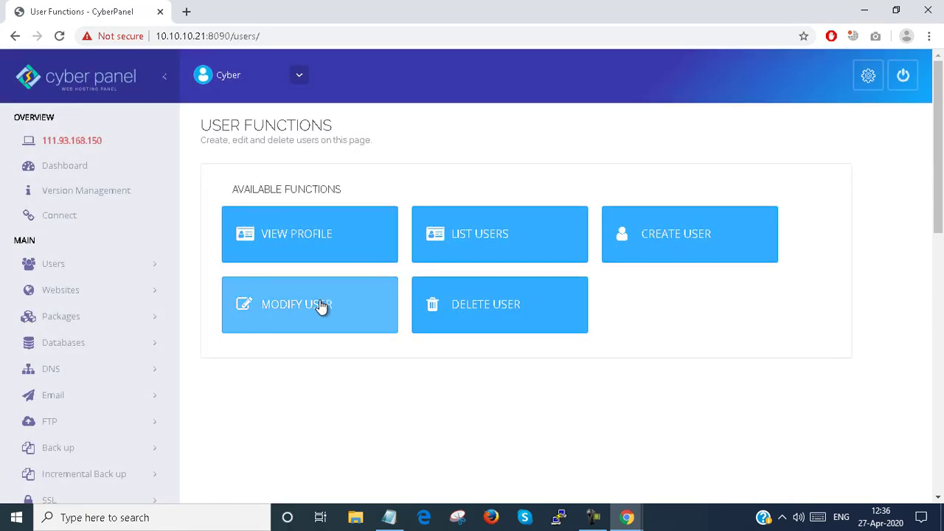
pyautogui.click(472, 229)
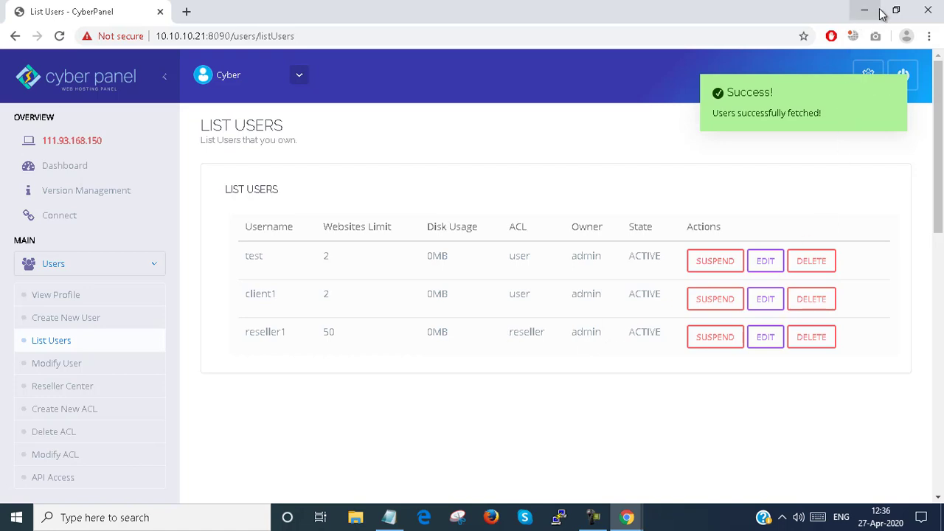
# Step: Log in as reseller1 on the login page in the private window
pyautogui.click(719, 469)
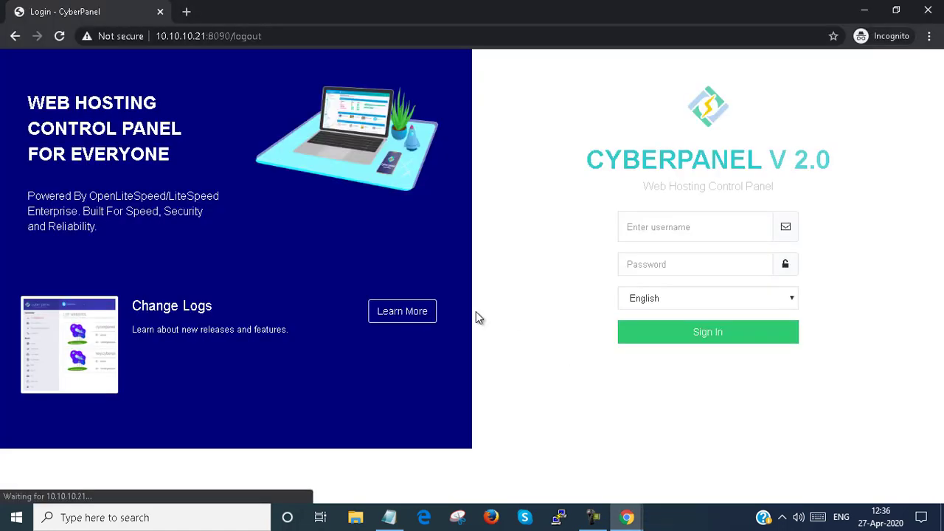
pyautogui.click(707, 227)
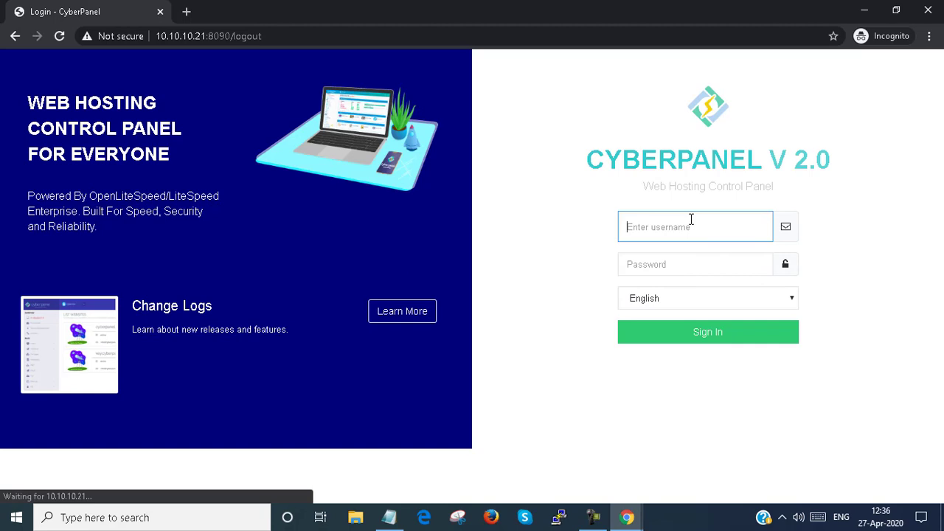
pyautogui.write('reseller')
pyautogui.write('1')
pyautogui.press('Tab')
pyautogui.write('***')
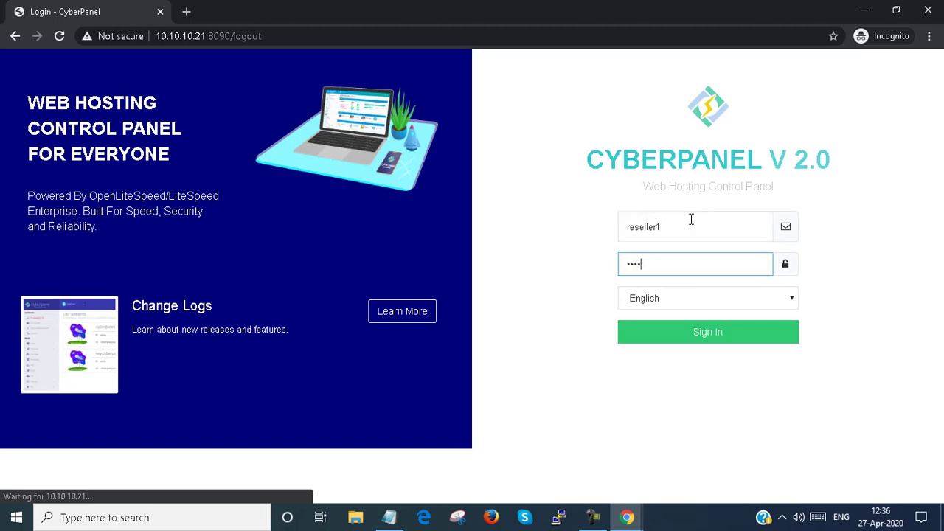
pyautogui.write('*****')
pyautogui.press('Return')
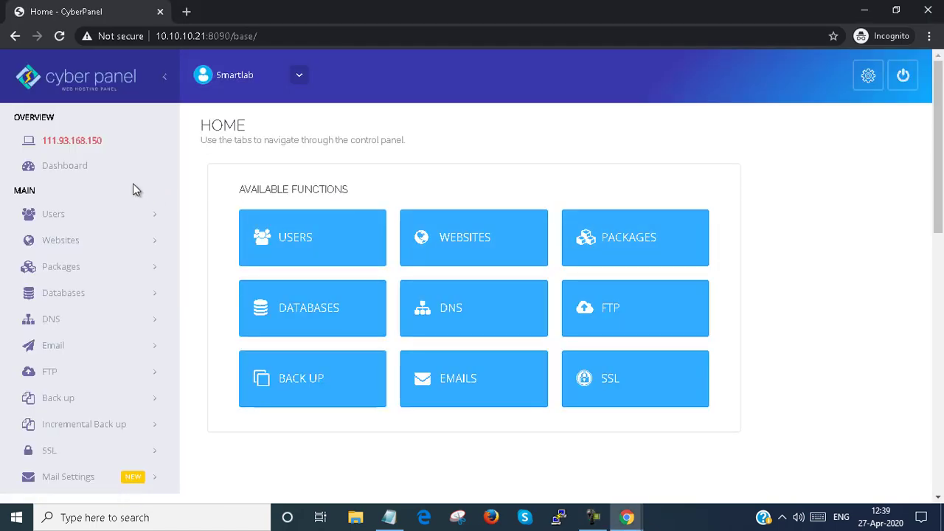
# Step: Check reseller1's profile for the reseller ACL and 50-website limit, then log out
pyautogui.click(283, 234)
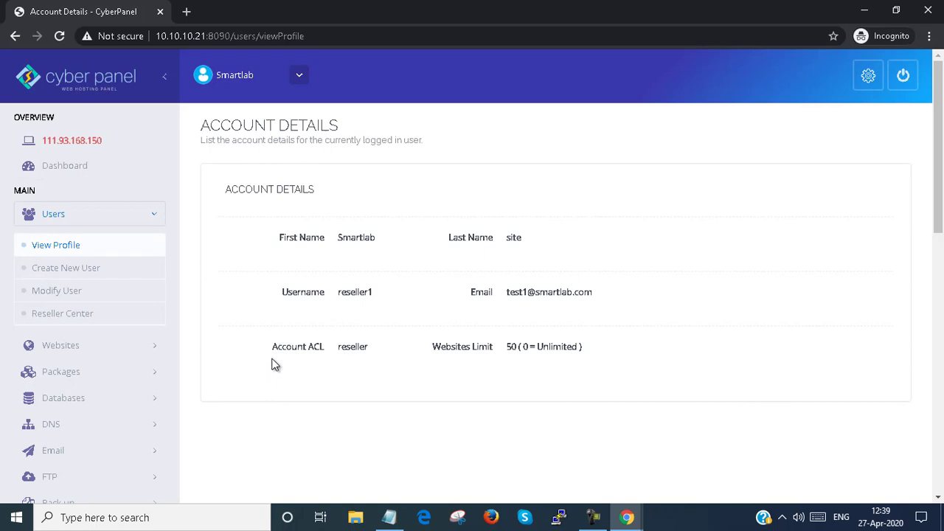
pyautogui.moveTo(272, 360); pyautogui.dragTo(644, 339)
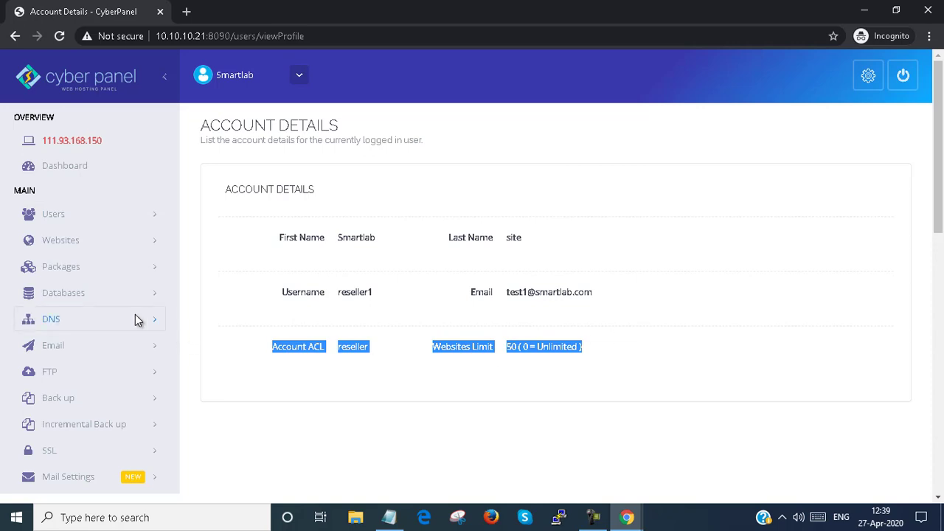
pyautogui.click(101, 215)
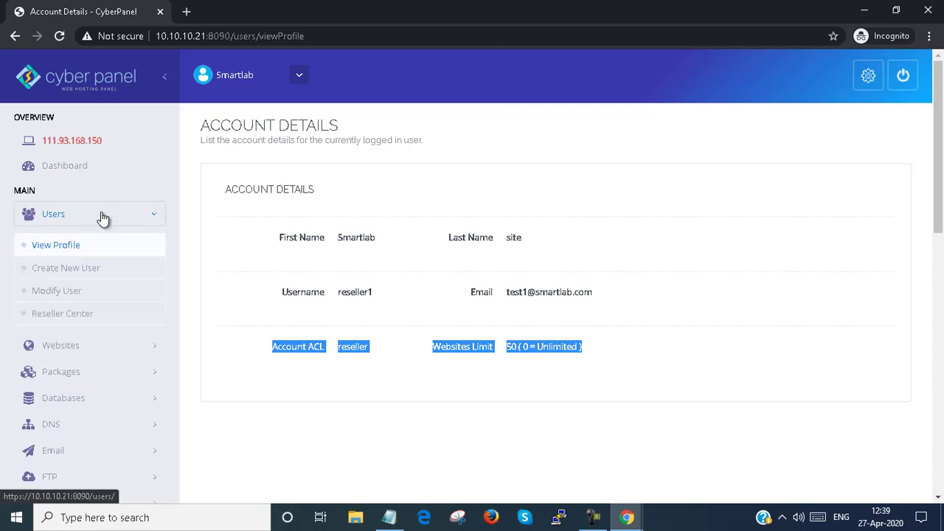
pyautogui.click(78, 253)
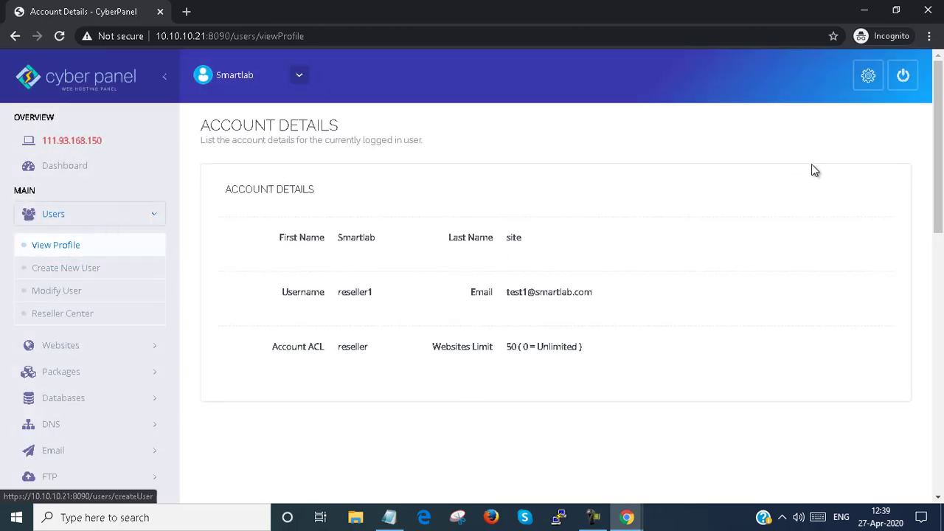
pyautogui.click(902, 75)
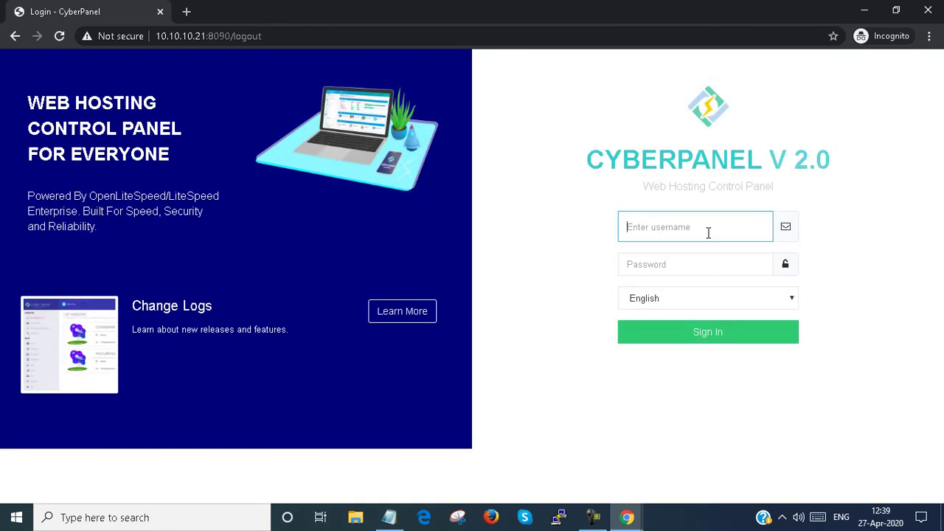
# Step: Log in as client1 and open Modify User from its limited Users menu
pyautogui.write('clie')
pyautogui.write('nt1')
pyautogui.press('Tab')
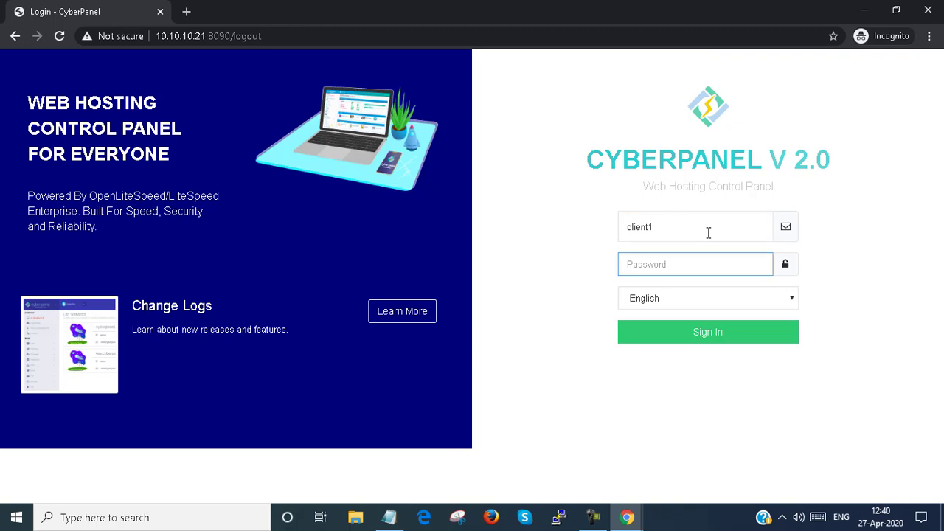
pyautogui.write('passwo')
pyautogui.write('rd')
pyautogui.press('Return')
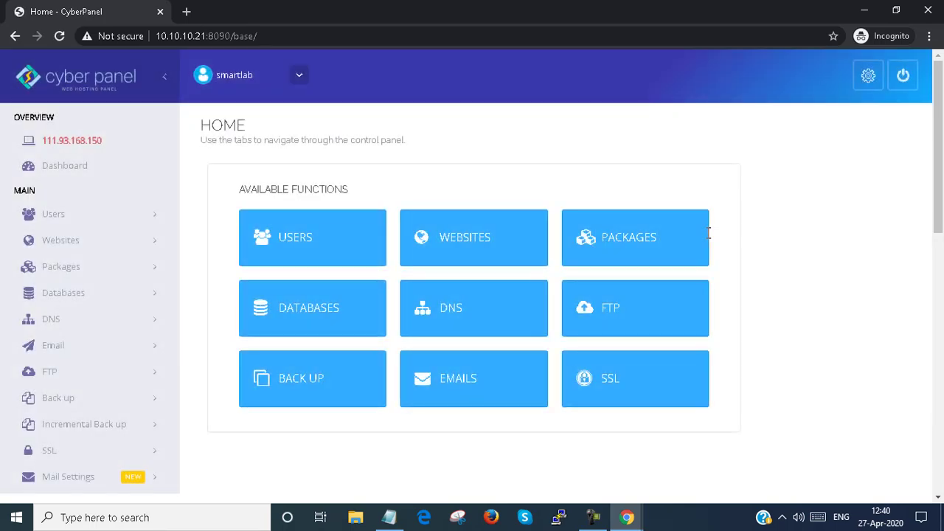
pyautogui.click(50, 217)
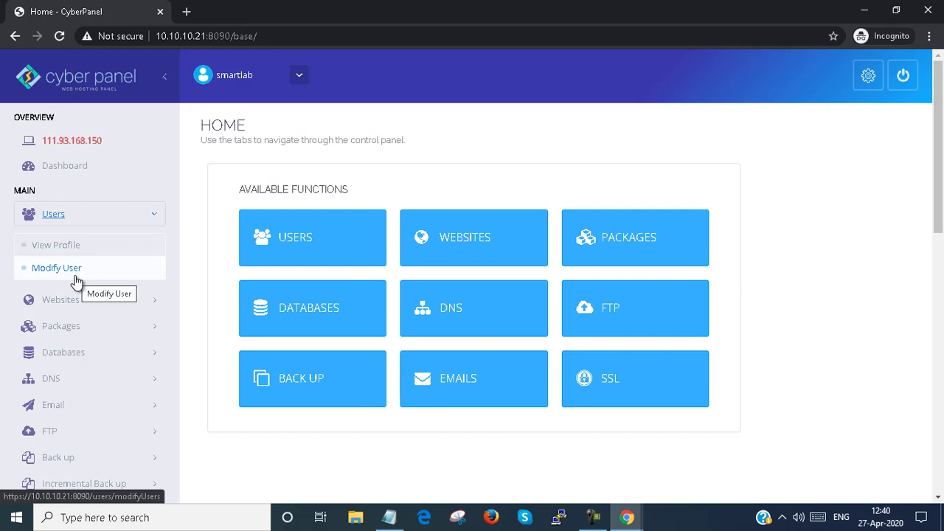
pyautogui.click(76, 281)
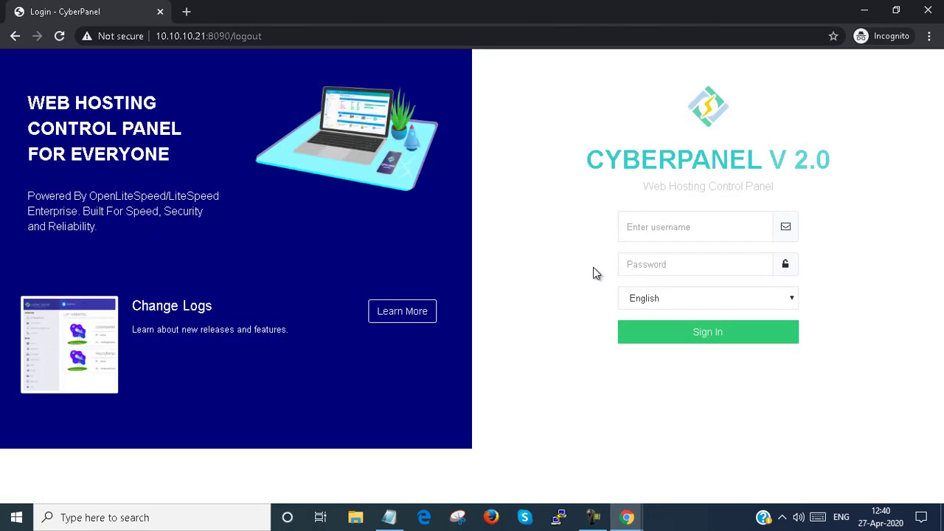
pyautogui.click(687, 229)
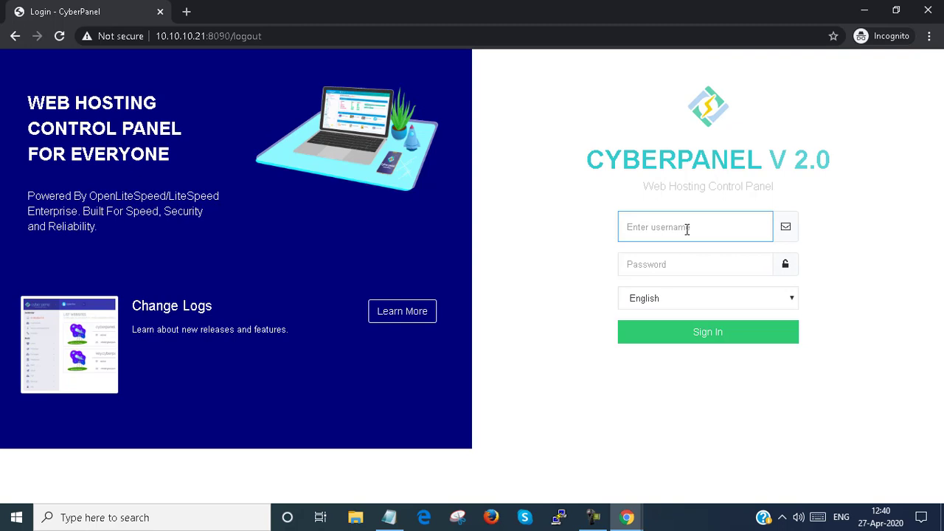
pyautogui.write('reseller')
pyautogui.press('Tab')
pyautogui.hotkey('shift', 'Tab')
pyautogui.press('Right')
pyautogui.write('1')
pyautogui.press('Tab')
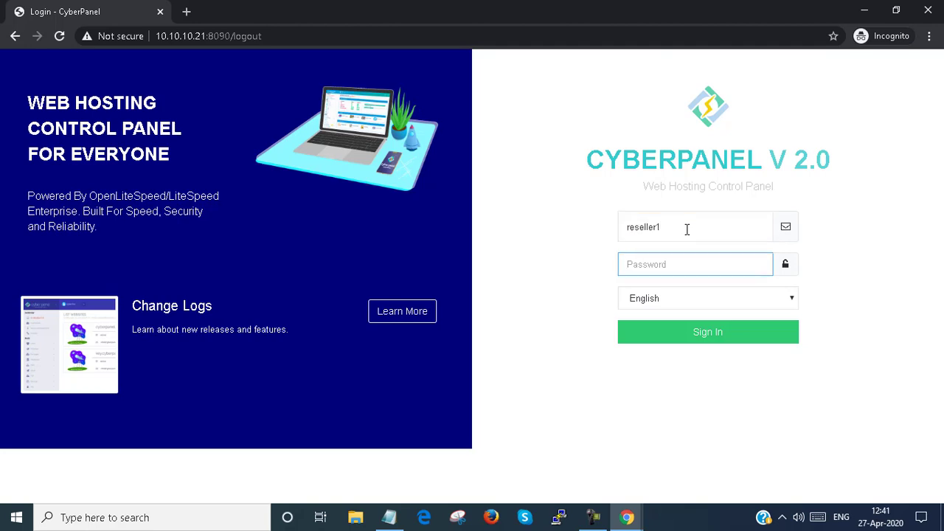
pyautogui.press('Return')
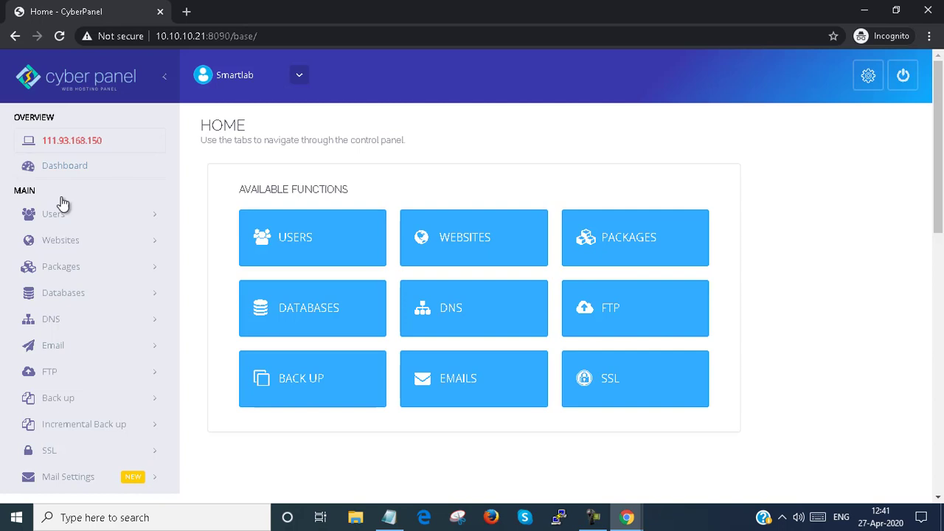
# Step: Go to the Reseller Center and find its Select User list empty
pyautogui.click(64, 220)
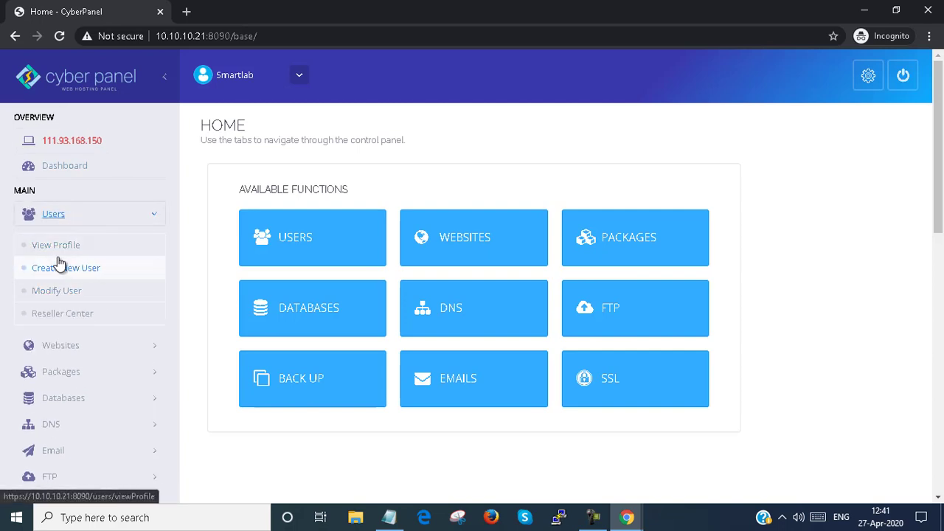
pyautogui.click(77, 317)
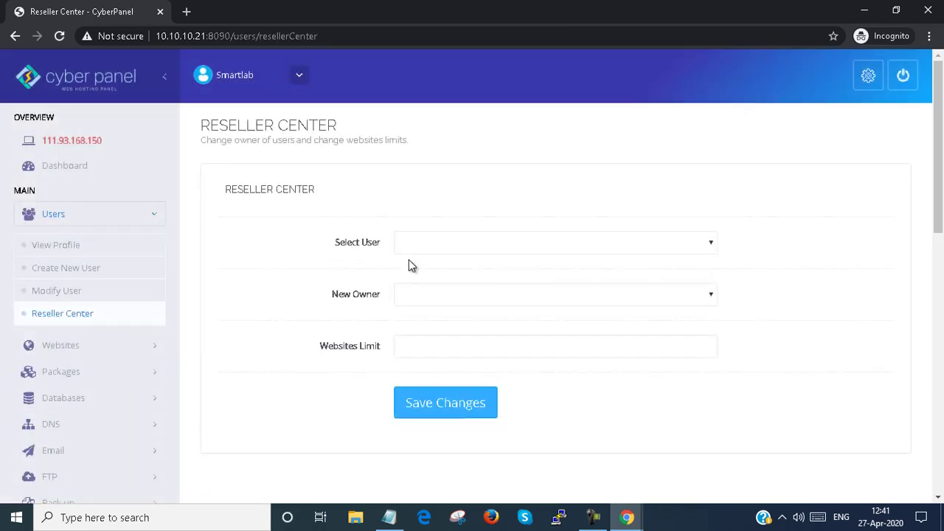
pyautogui.click(595, 242)
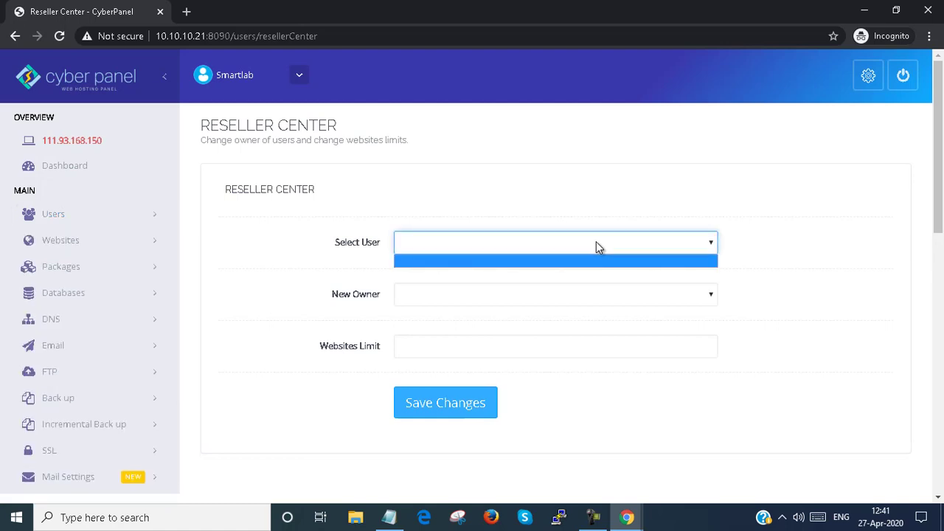
pyautogui.click(516, 278)
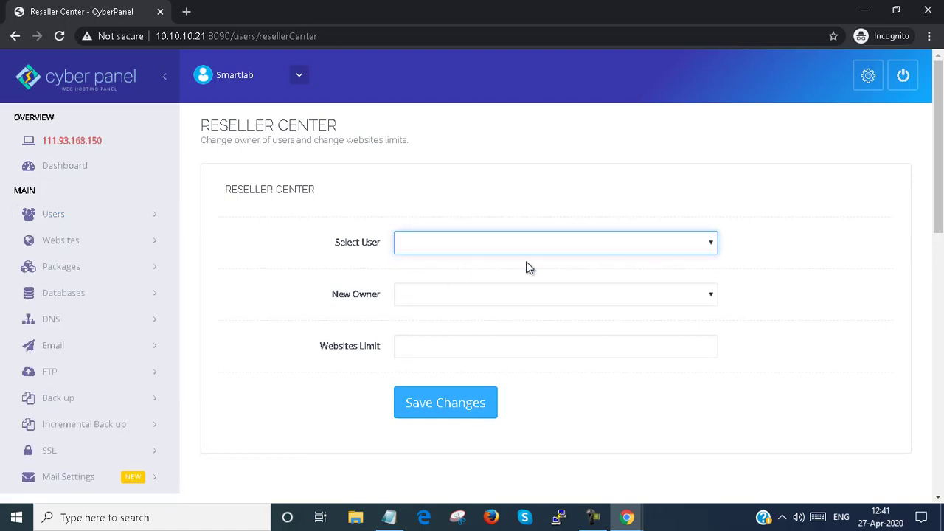
pyautogui.click(461, 246)
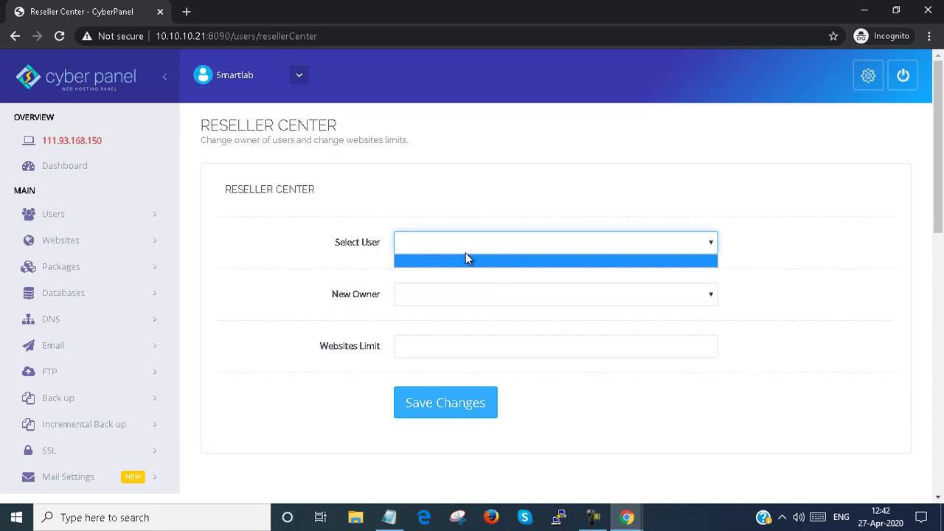
pyautogui.click(465, 254)
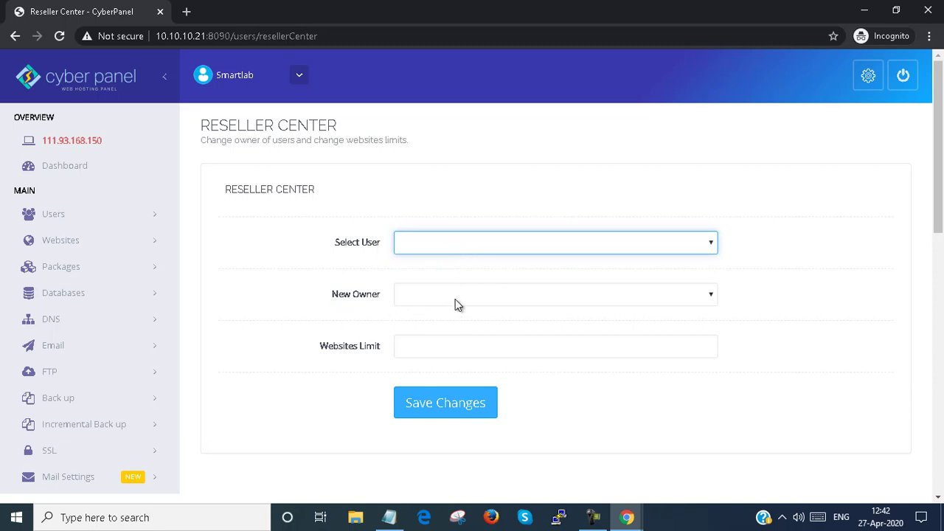
# Step: Choose reseller1 as the new owner and move to the websites limit field
pyautogui.click(456, 299)
pyautogui.click(452, 325)
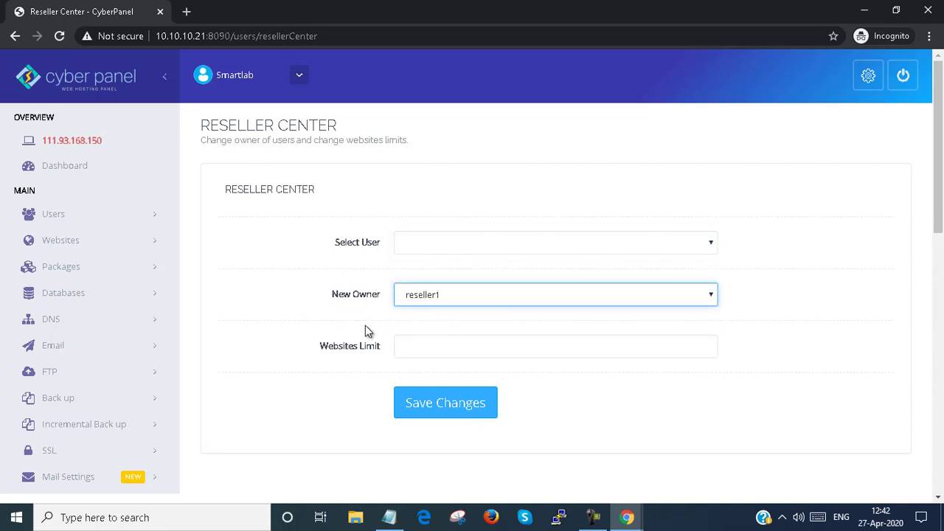
pyautogui.click(425, 347)
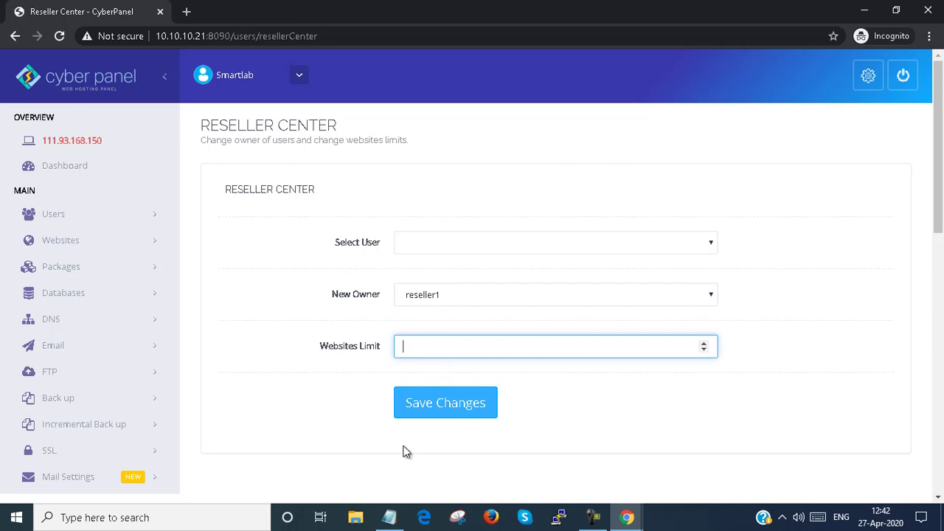